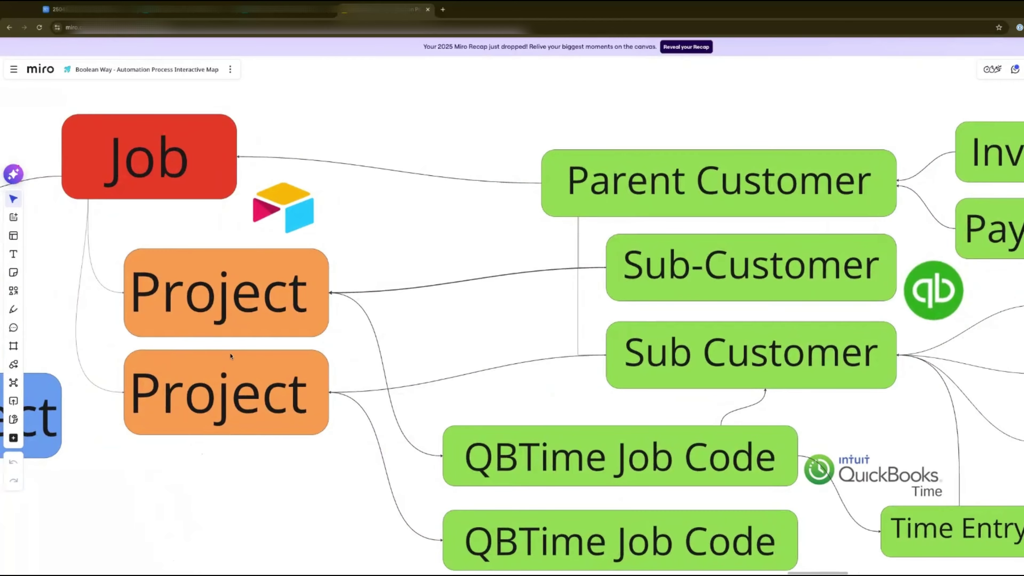
- Examine how the Job and Project boxes on the map link to the parent customer, sub-customers, invoices, payments and expenses
scroll(235, 302, "up", 1)
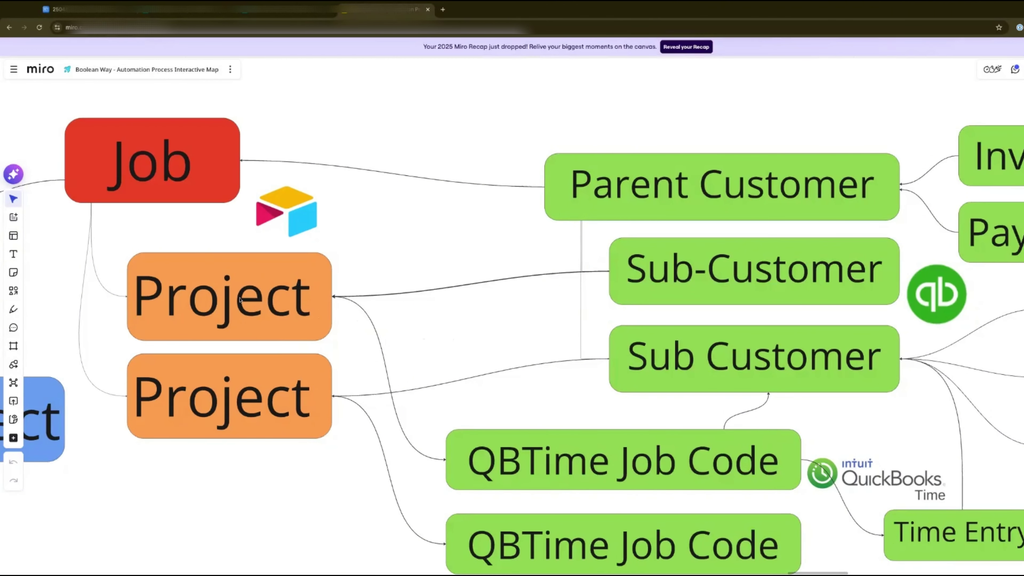
scroll(498, 336, "right", 5)
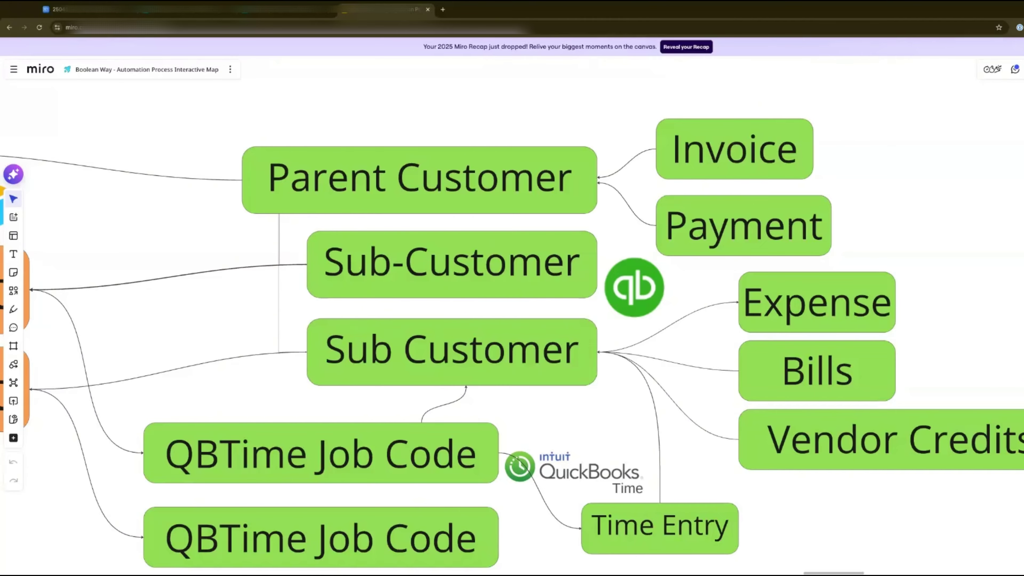
scroll(799, 318, "left", 1)
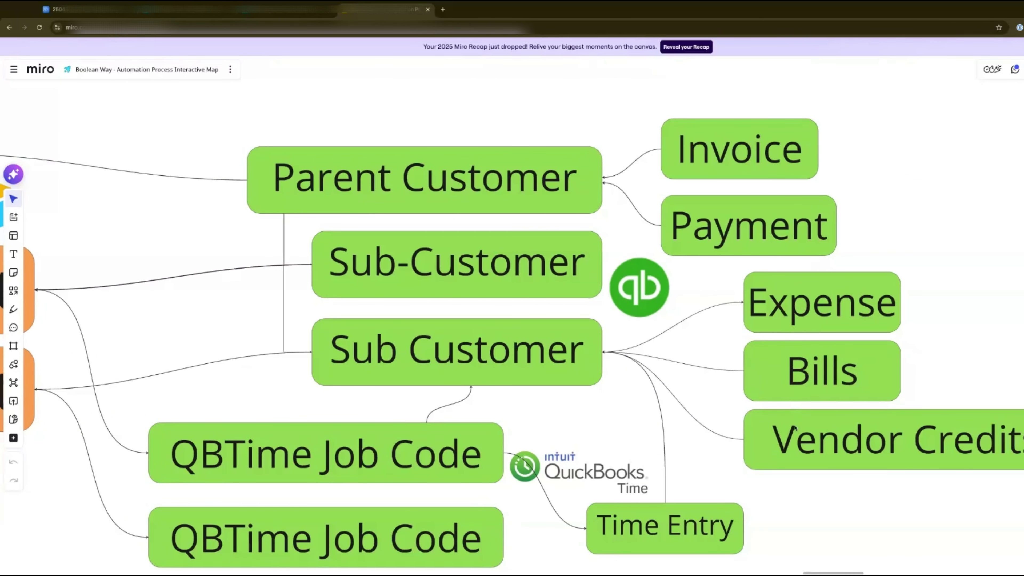
scroll(796, 429, "down", 1)
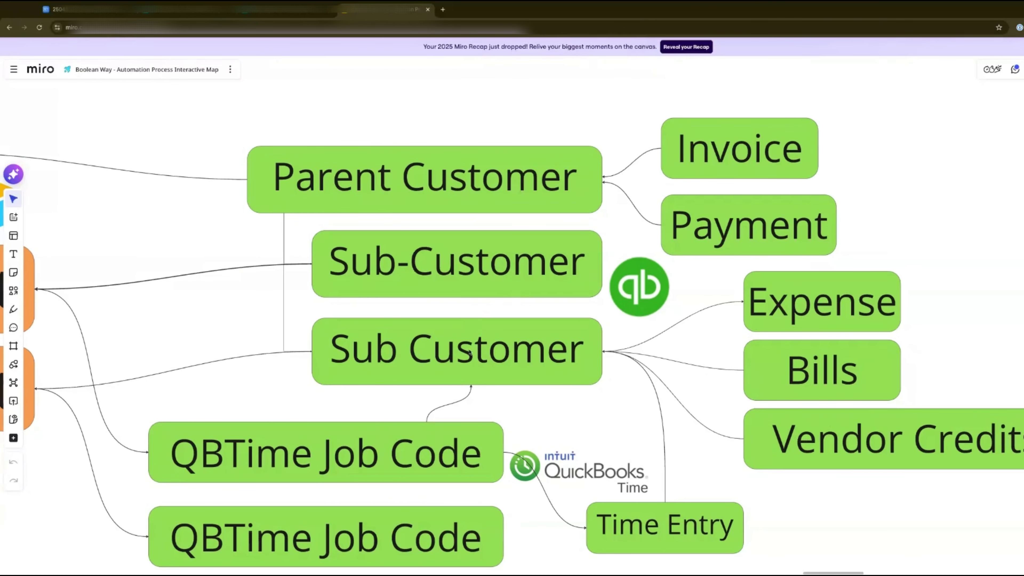
scroll(470, 353, "down", 1)
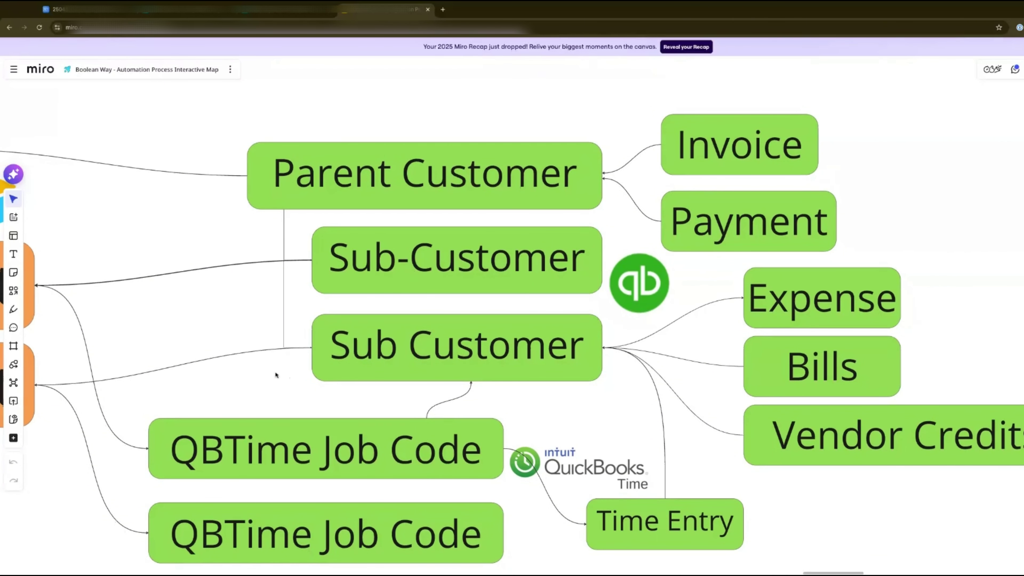
scroll(400, 366, "down", 1)
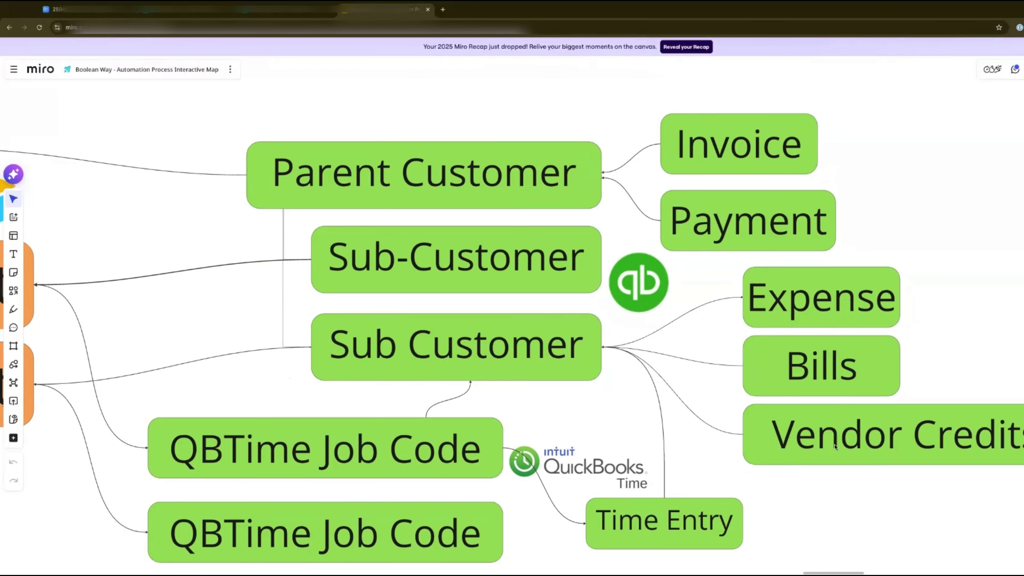
scroll(236, 370, "left", 5)
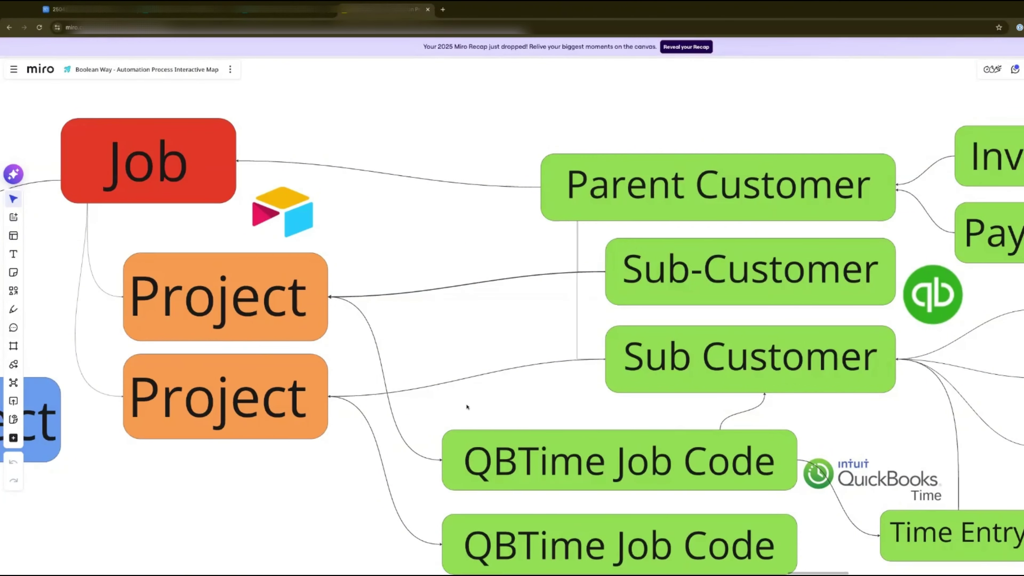
- Examine the map's links from the projects through the QBTime job codes and time entry to the sub-customers
scroll(467, 407, "down", 4)
scroll(467, 407, "right", 5)
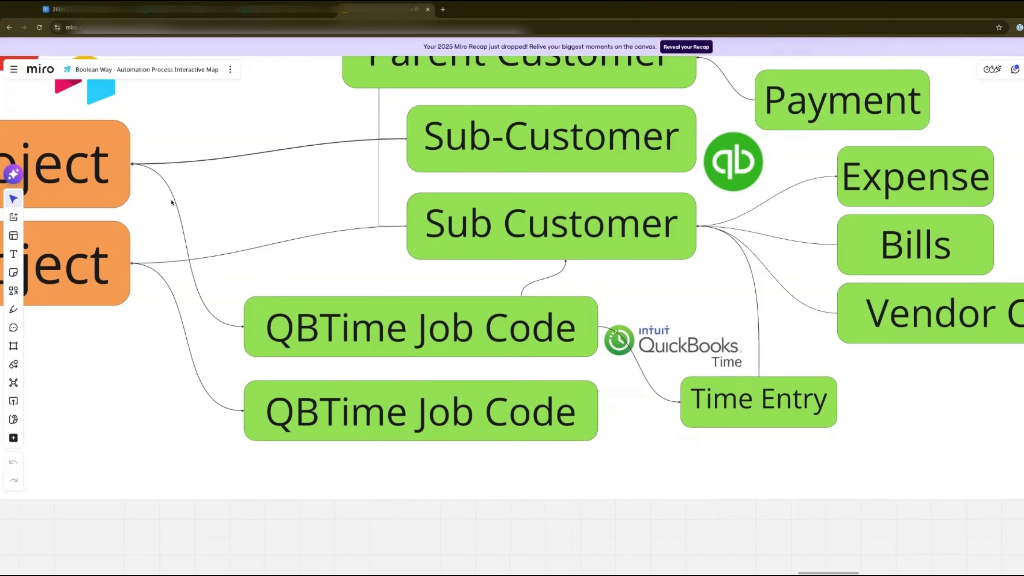
scroll(144, 199, "down", 1)
scroll(199, 175, "up", 2)
scroll(198, 175, "left", 2)
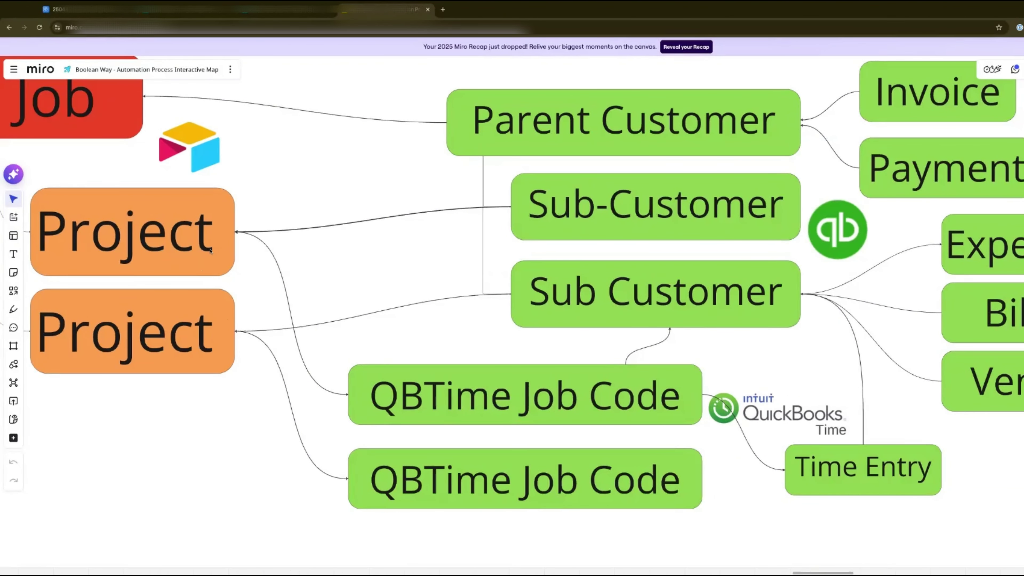
scroll(214, 255, "up", 2)
scroll(843, 383, "right", 4)
scroll(850, 384, "right", 5)
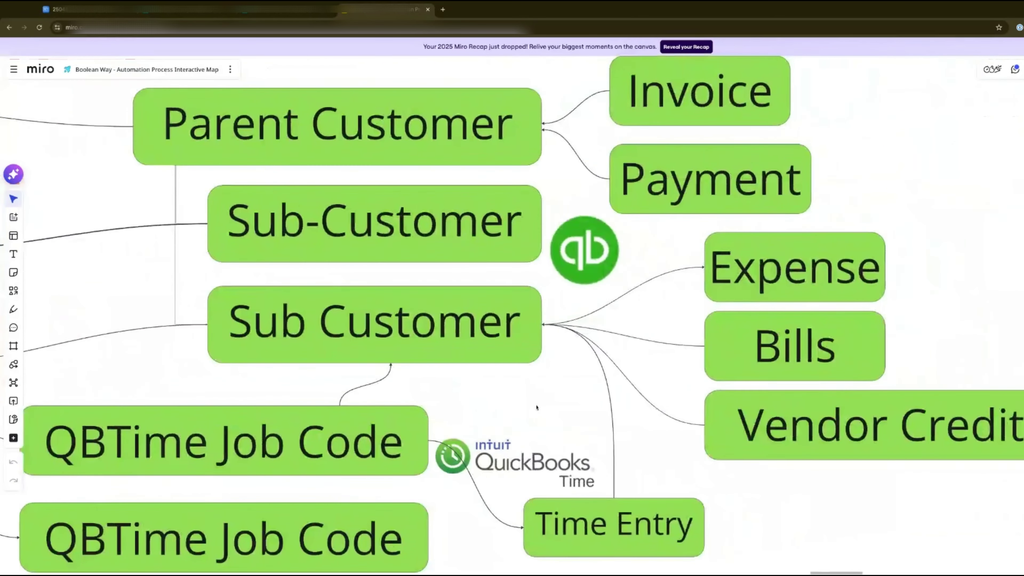
scroll(537, 408, "down", 2)
scroll(525, 409, "down", 3)
scroll(528, 410, "left", 5)
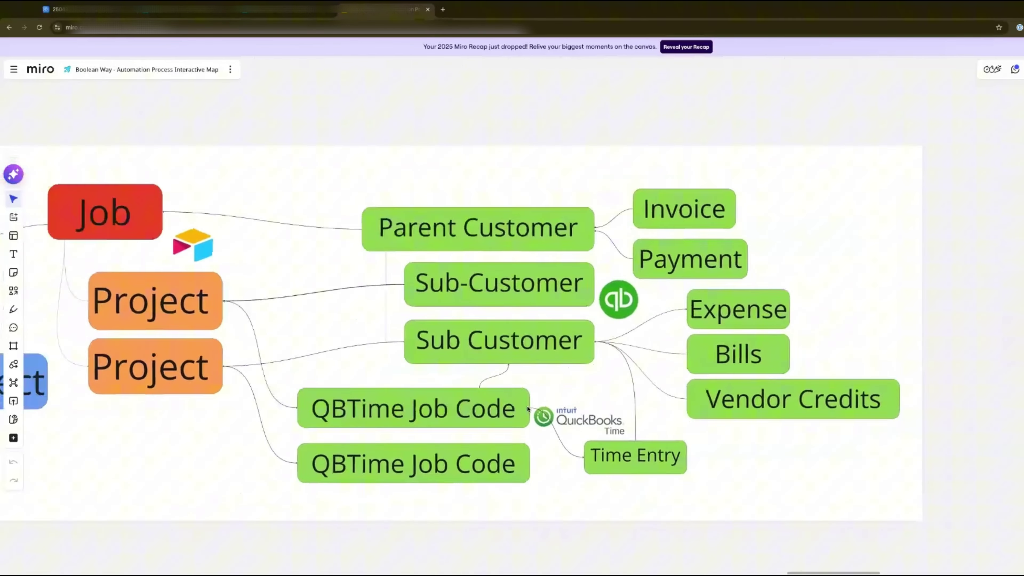
scroll(527, 410, "right", 3)
scroll(528, 410, "down", 1)
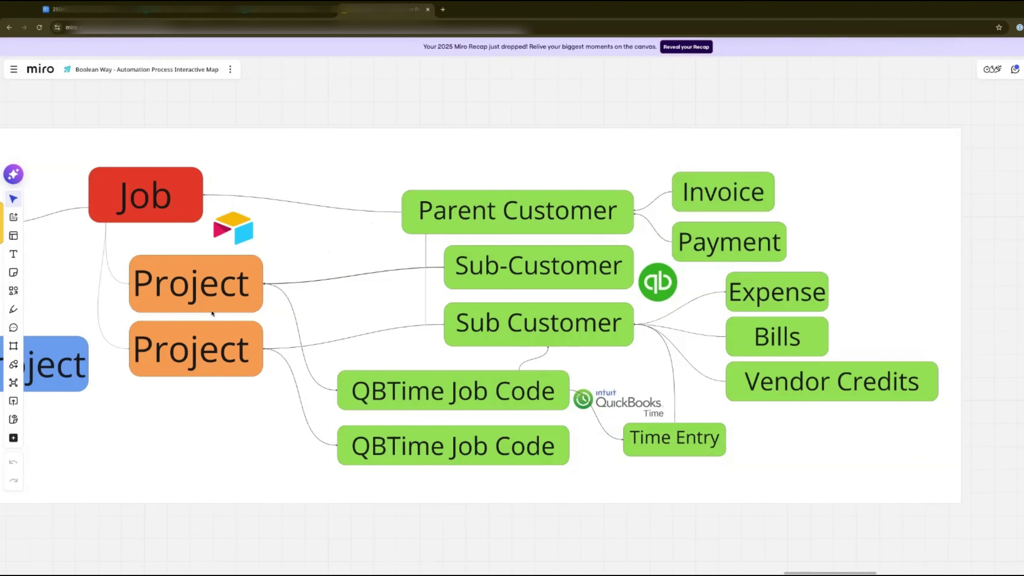
scroll(168, 251, "down", 2)
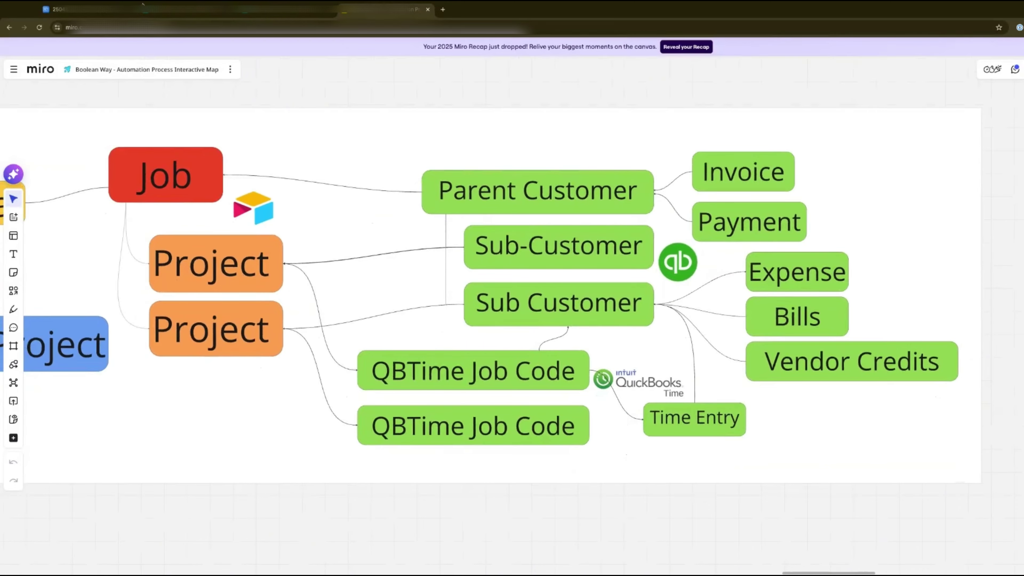
- Switch to the Boolean PaintOS v2 base in Airtable and view the Invoices table
left_click(195, 15)
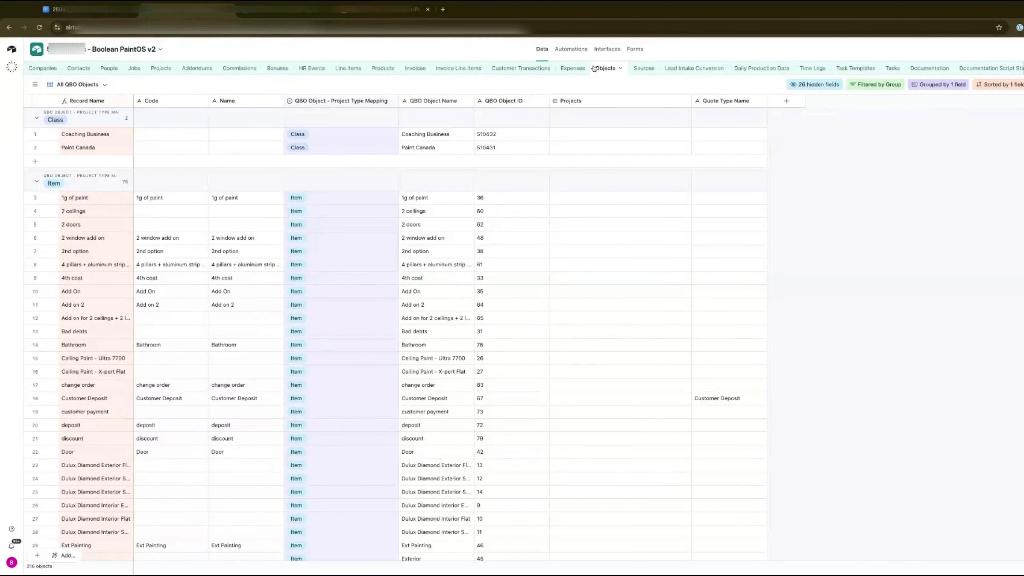
left_click(415, 70)
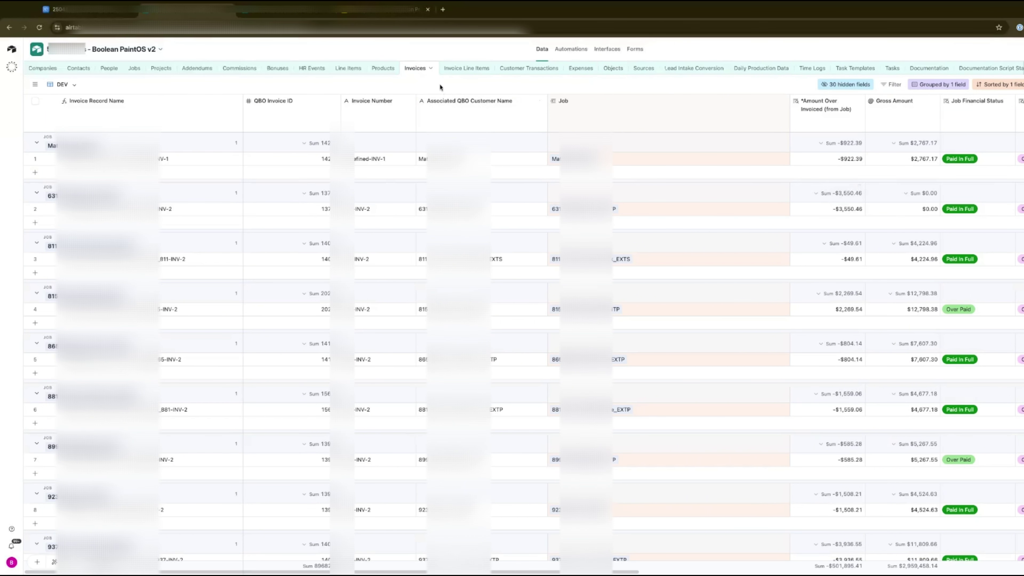
scroll(359, 231, "down", 1)
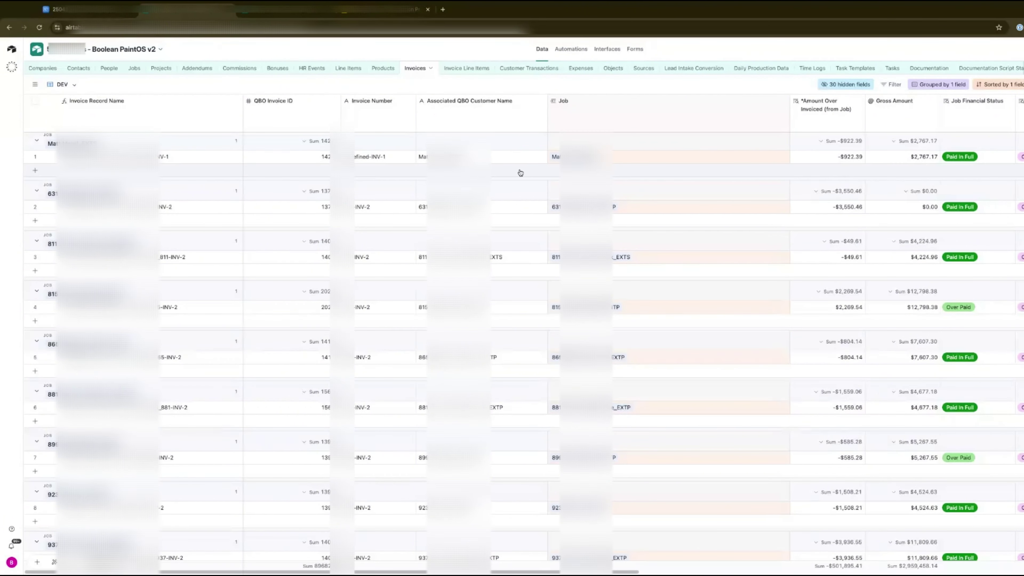
- Group the Invoice Line Items table by Invoice, collapse the empty group and review the line items' product and job fields
left_click(468, 71)
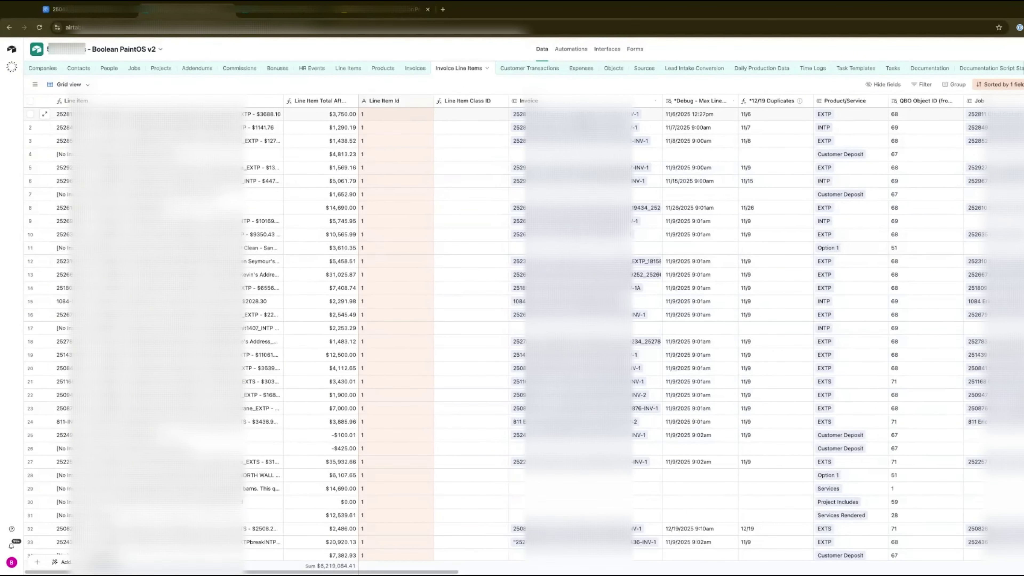
left_click(954, 85)
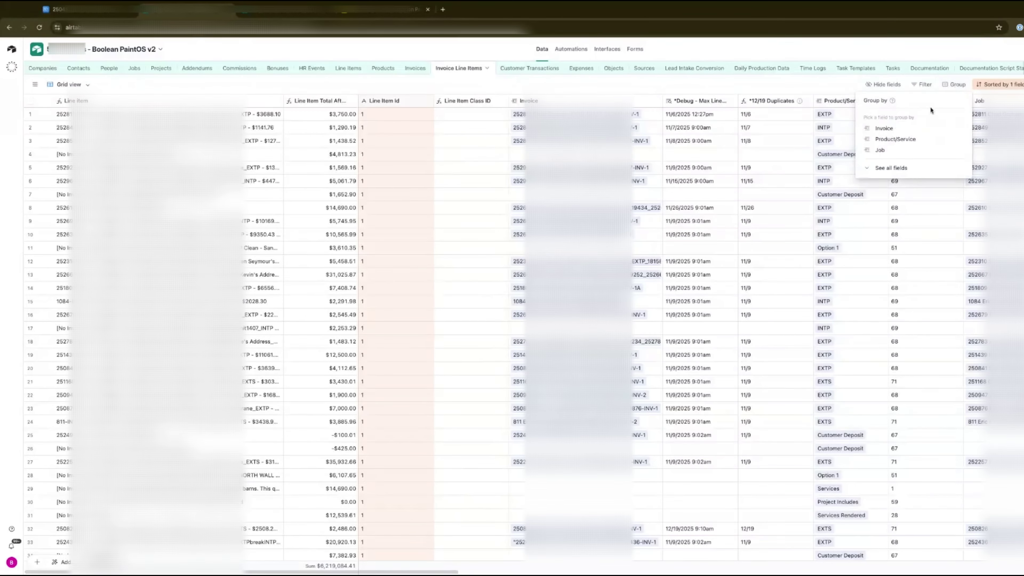
left_click(879, 129)
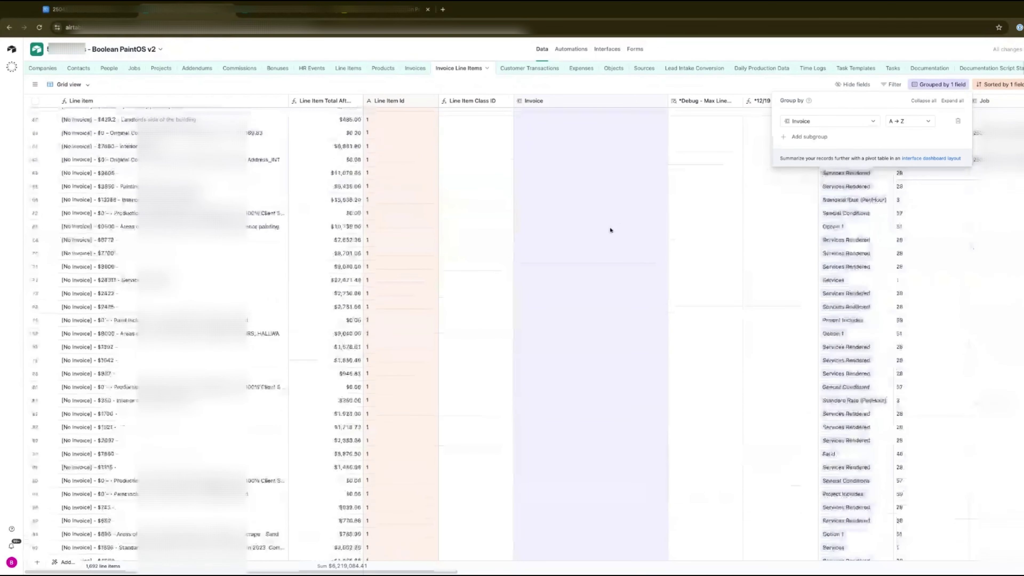
left_click(97, 121)
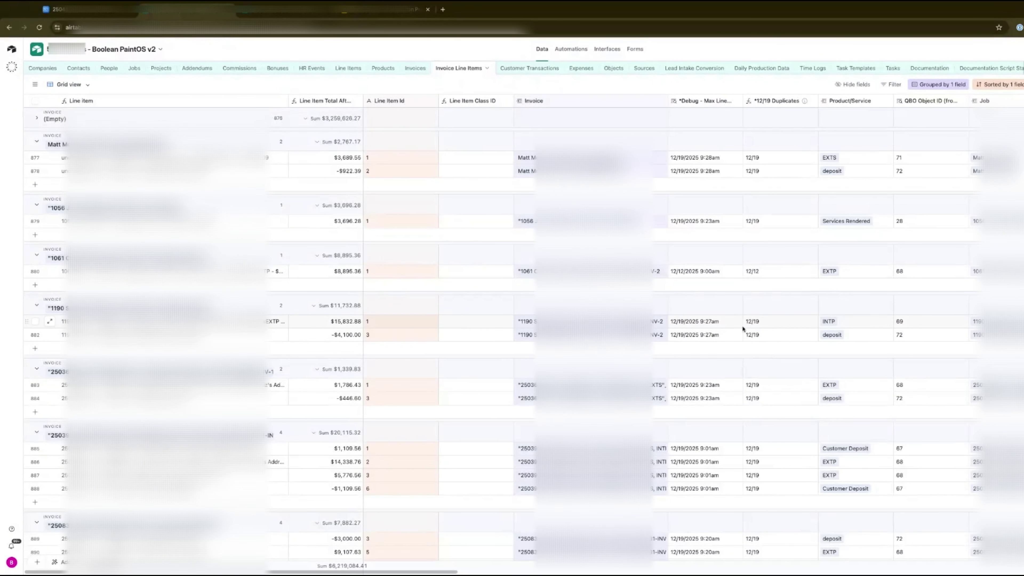
scroll(712, 330, "right", 7)
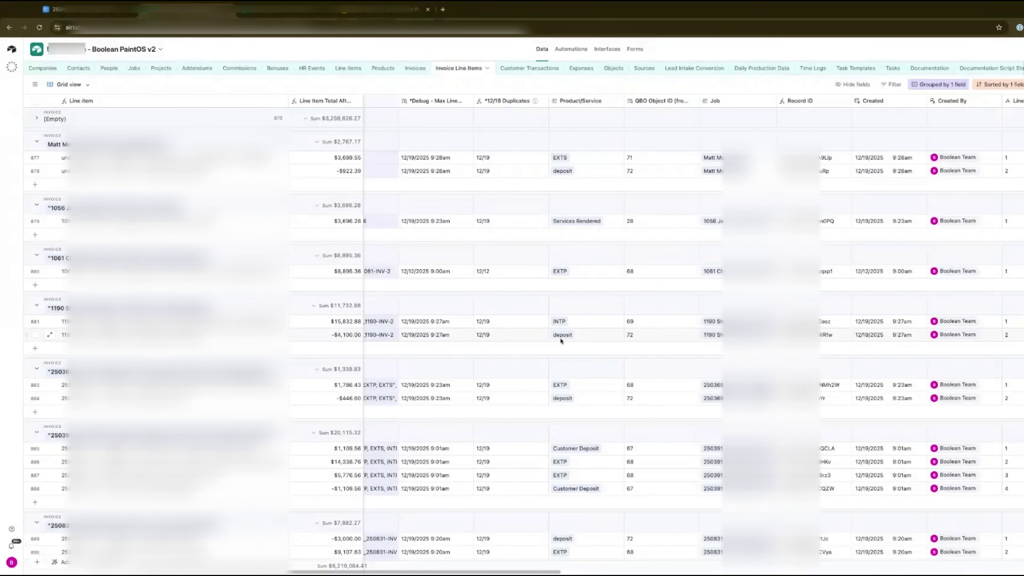
scroll(567, 341, "left", 6)
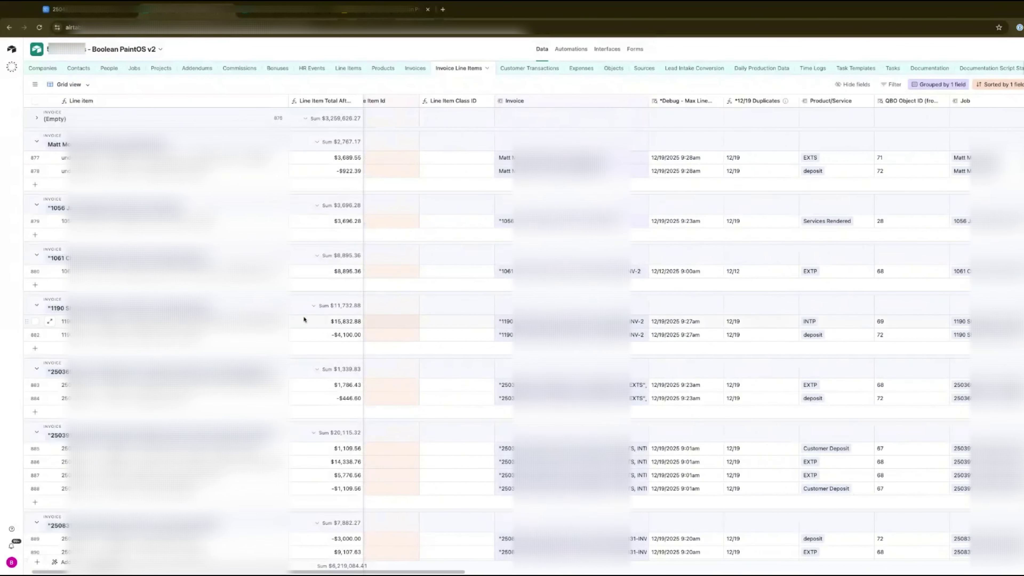
- Remove the Record Name filter from the Customer Transactions table's Duplicate Payment Clean-up view and widen the Job column
left_click(530, 71)
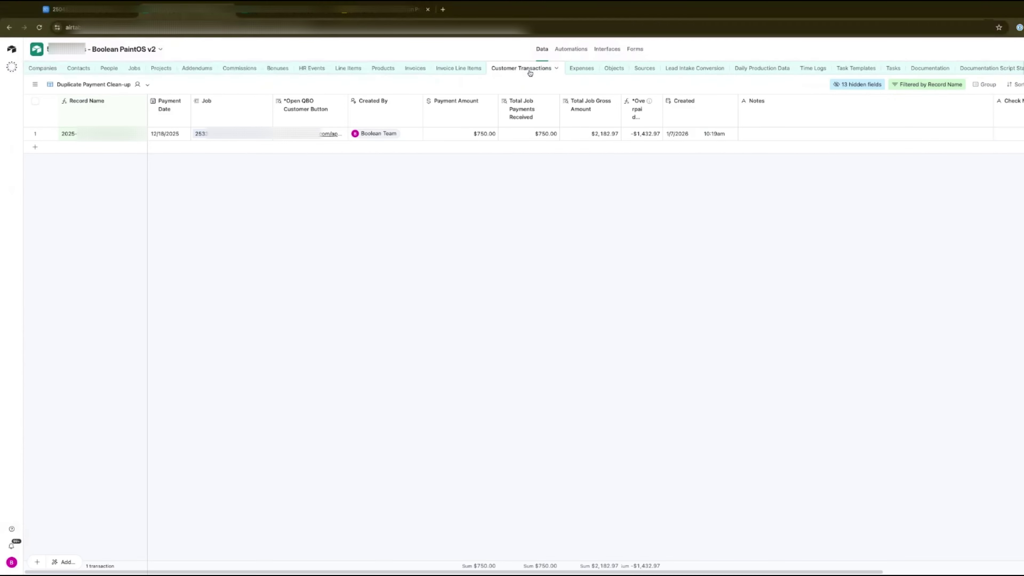
left_click(909, 85)
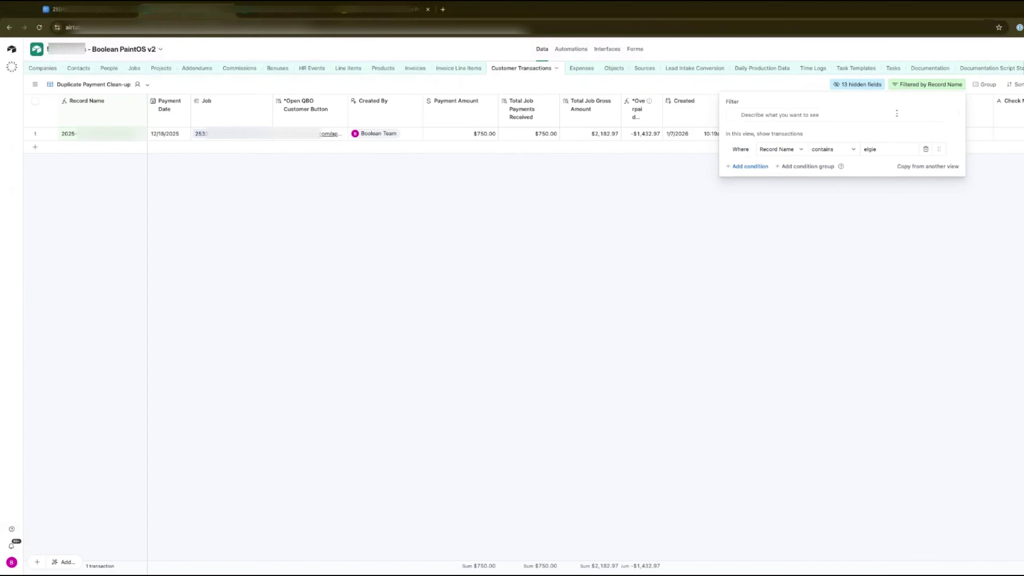
left_click(927, 151)
left_click(749, 242)
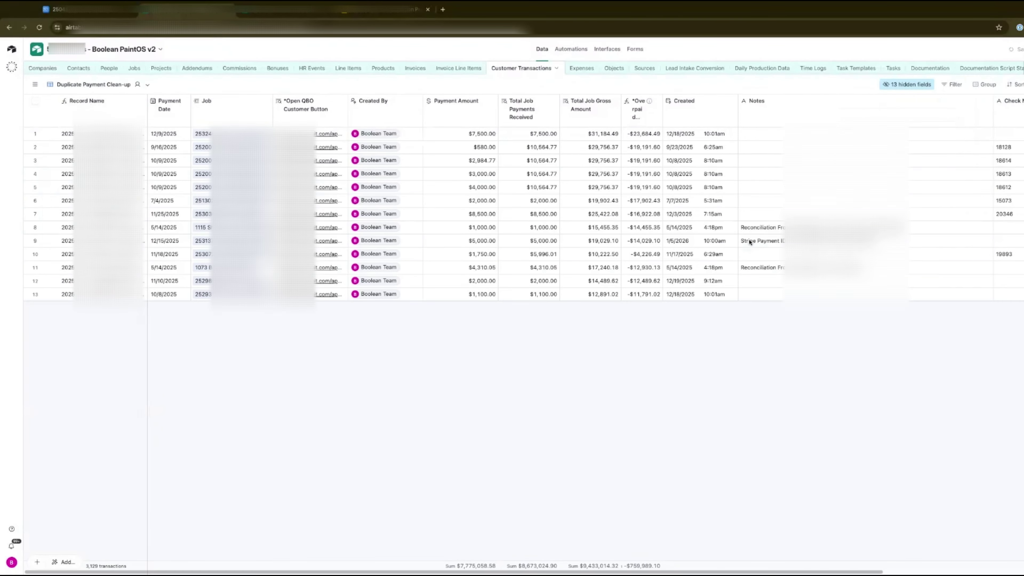
scroll(420, 187, "down", 1)
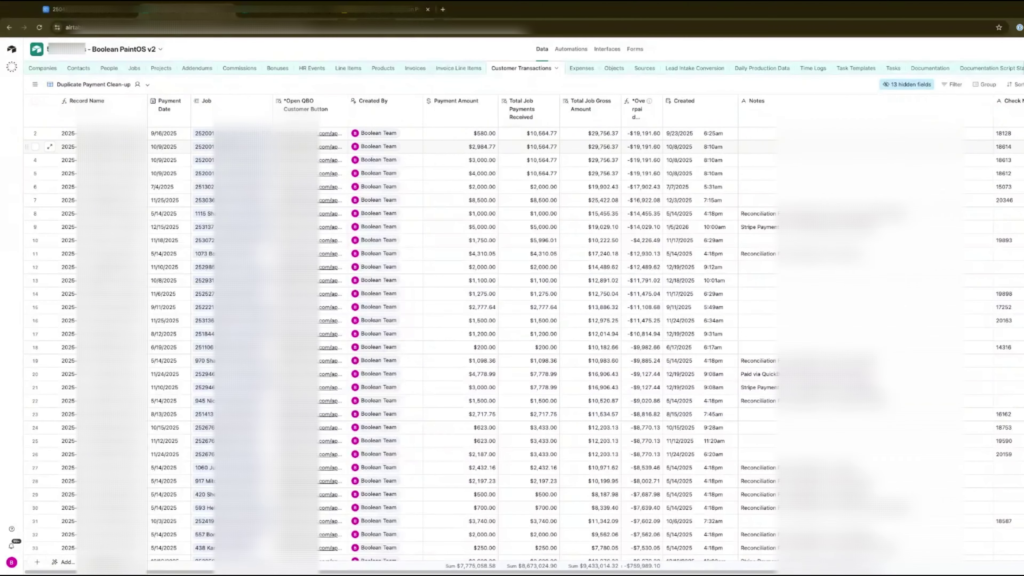
left_click_drag(273, 114, 331, 114)
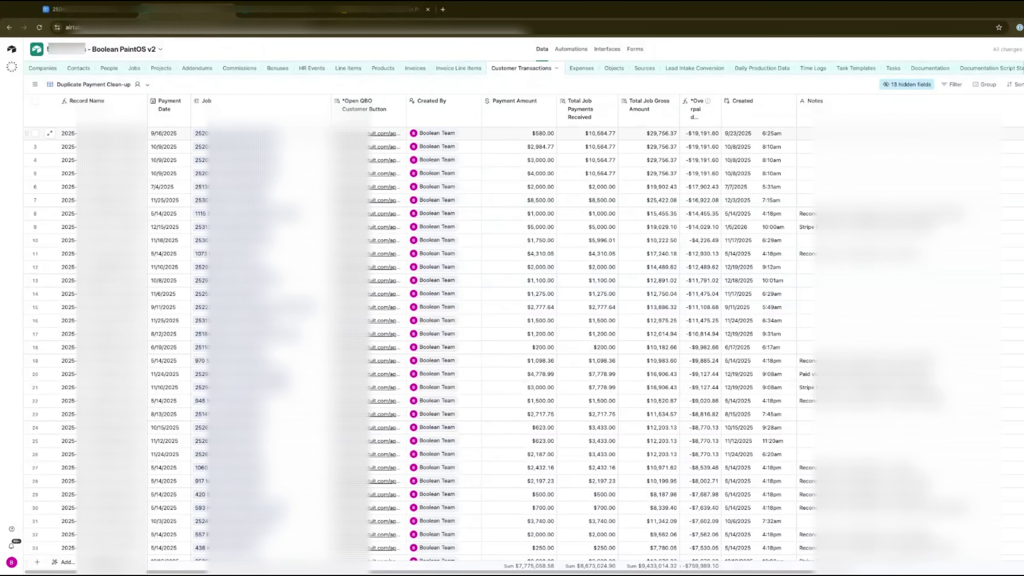
- Examine the Expenses table's vendor, receipt image, account, amount and QBO sub-customer fields across its records
left_click(583, 70)
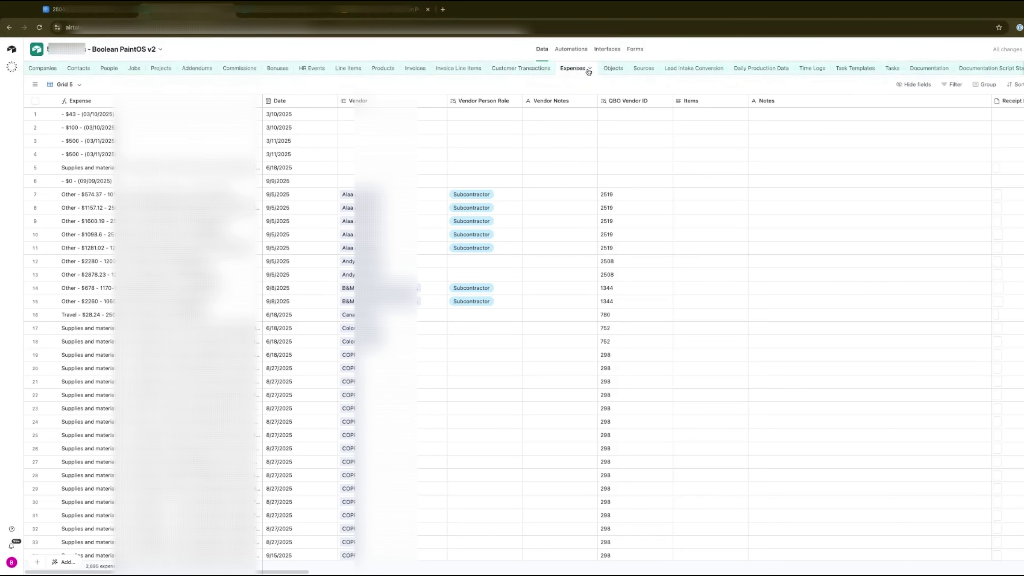
scroll(521, 154, "right", 15)
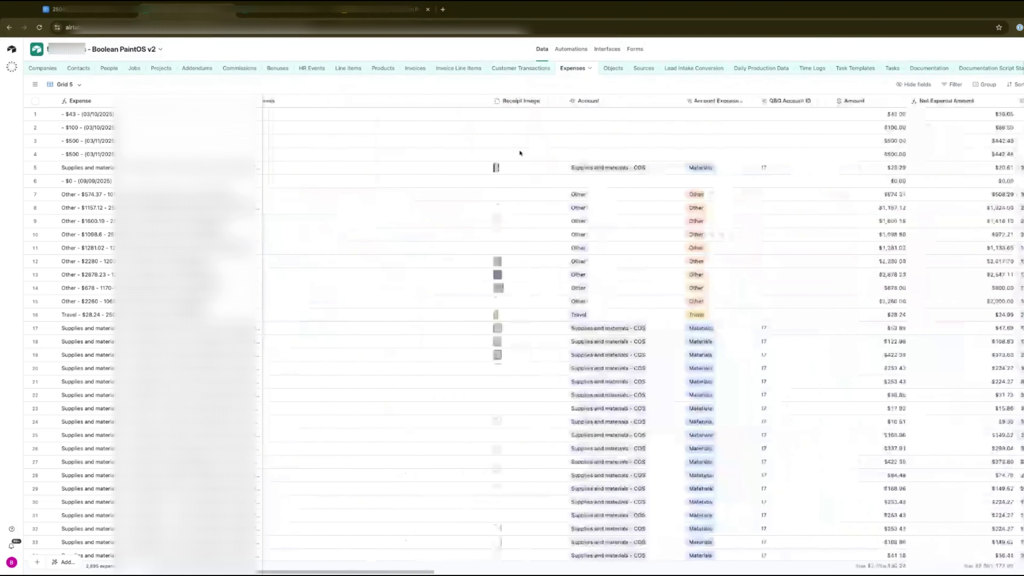
scroll(521, 154, "right", 5)
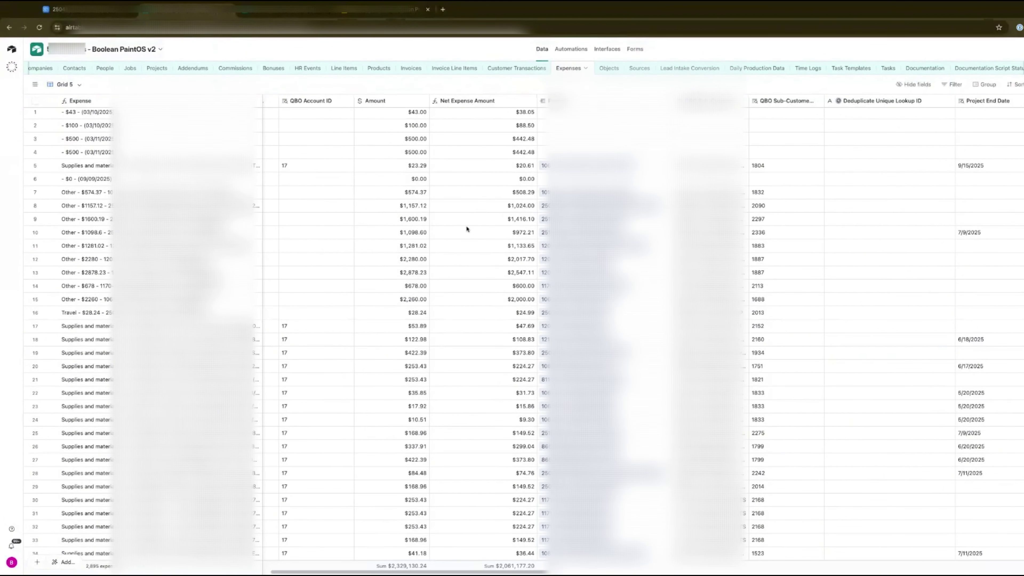
scroll(466, 229, "left", 10)
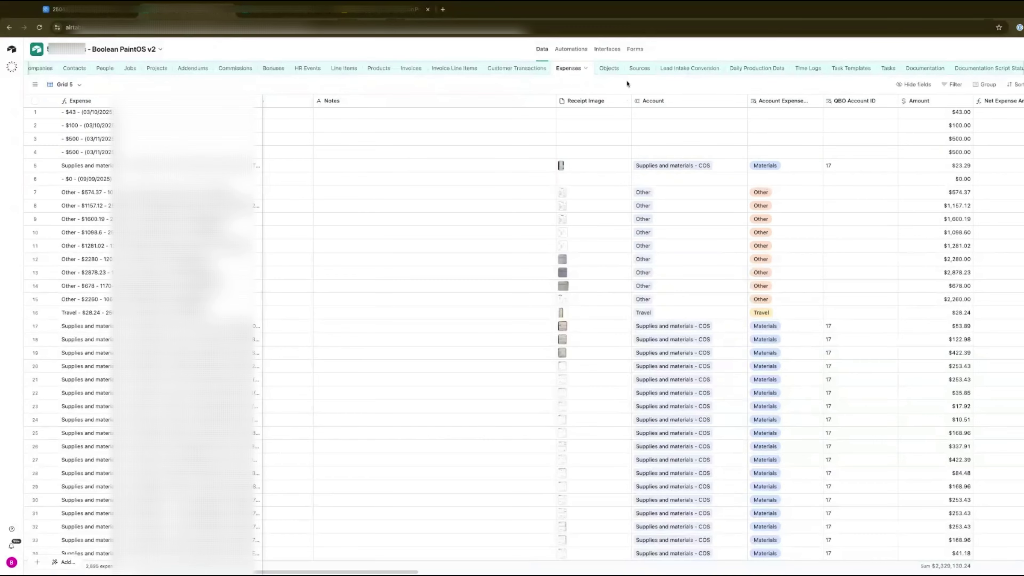
scroll(622, 353, "down", 5)
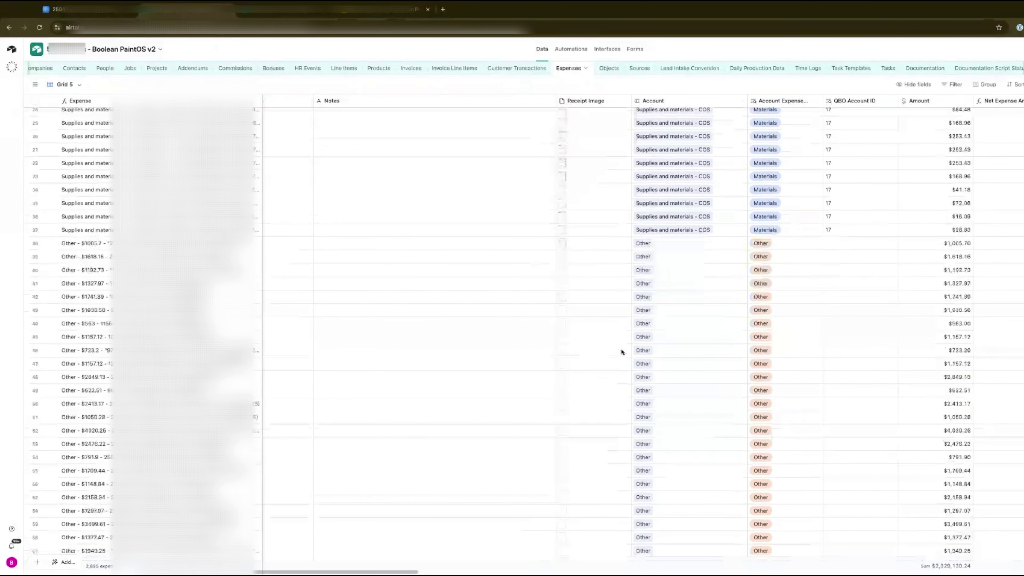
scroll(661, 231, "up", 1)
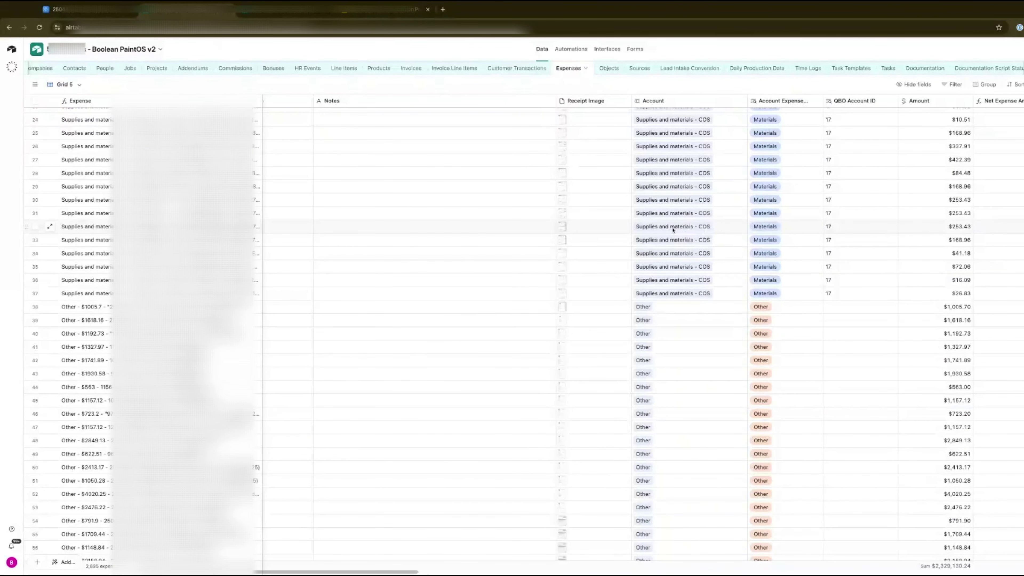
scroll(669, 229, "up", 1)
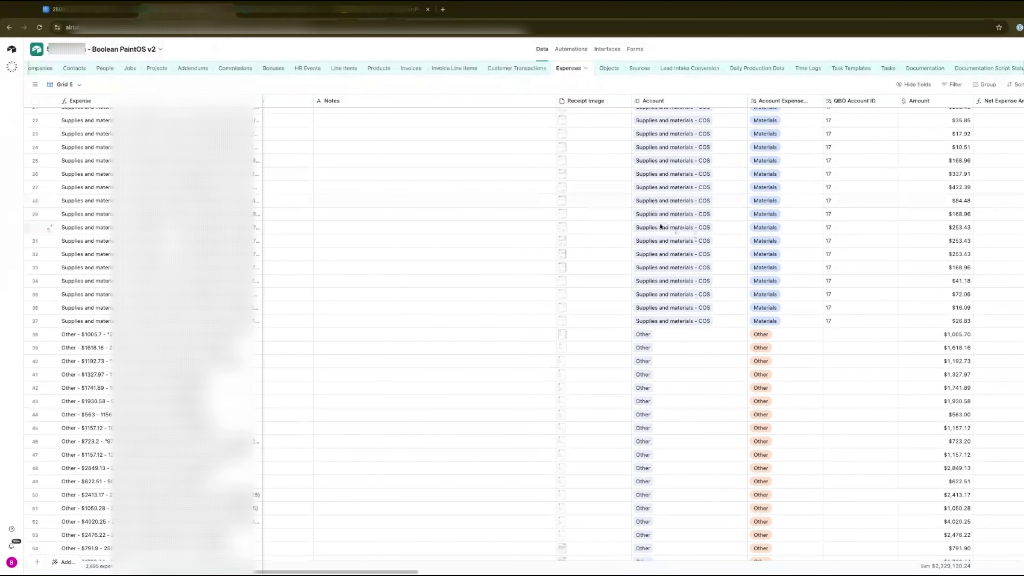
scroll(653, 234, "down", 1)
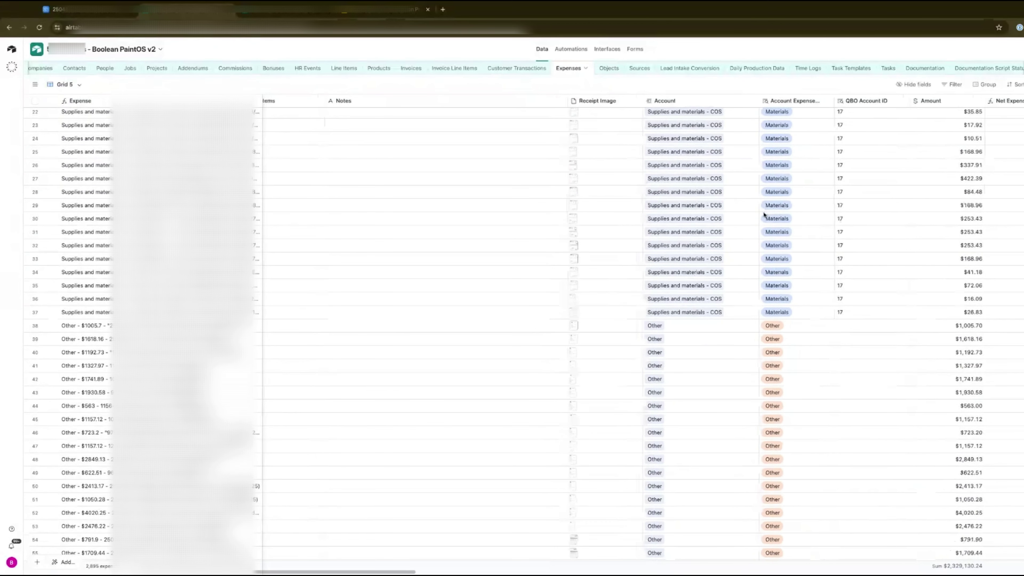
- View the Objects table and review its QuickBooks classes, items and accounts grouped by project type mapping
scroll(765, 213, "up", 7)
left_click(608, 69)
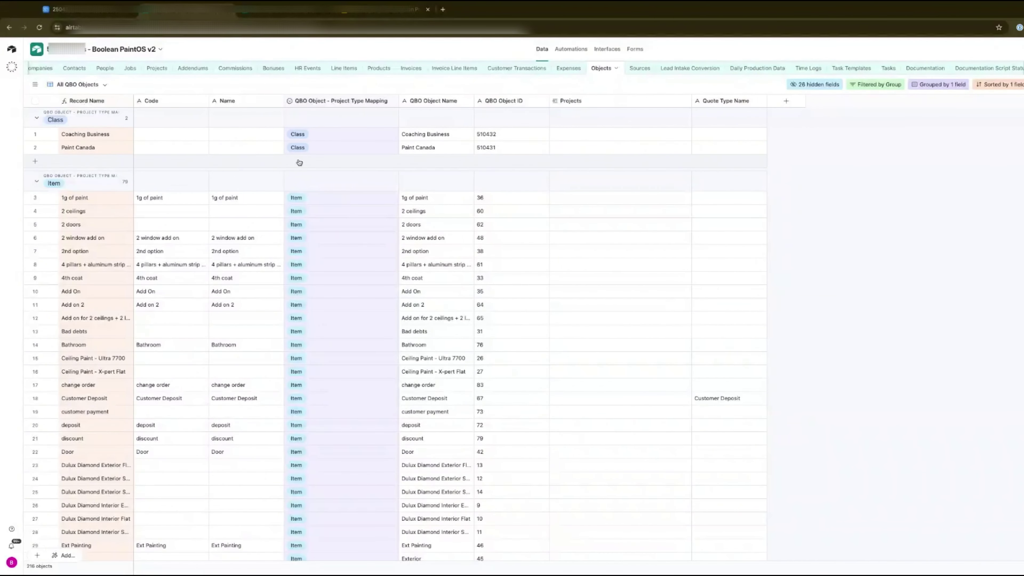
scroll(162, 182, "down", 1)
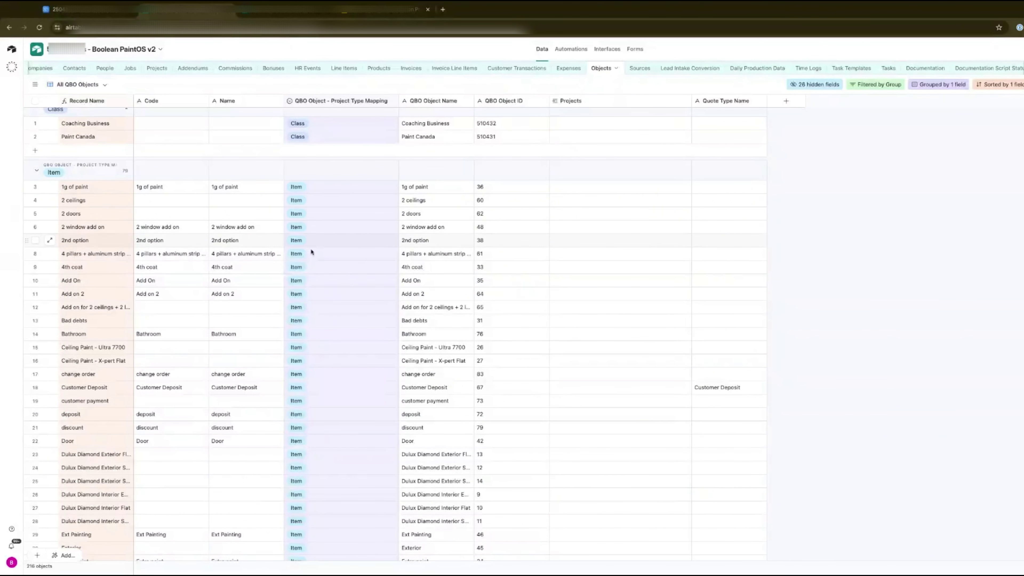
scroll(318, 311, "down", 20)
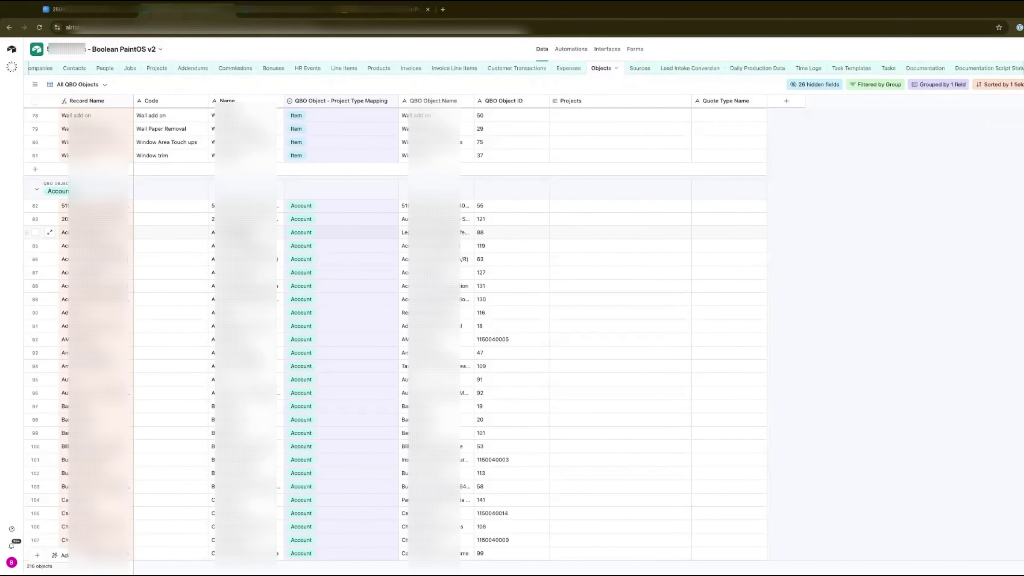
- Return to the Expenses table to look over its account and receipt fields, and view the Vendors table
left_click(569, 68)
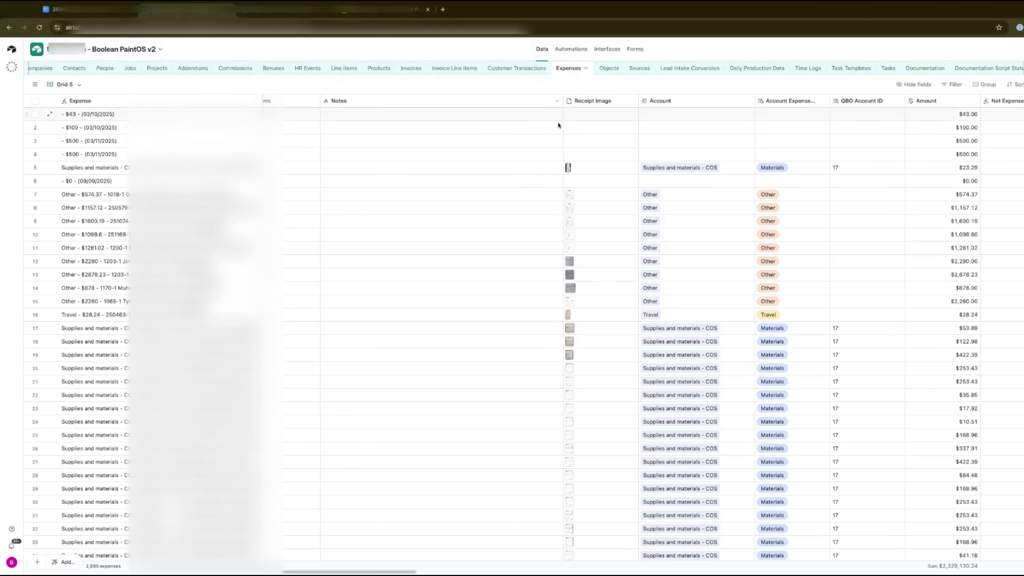
scroll(665, 299, "down", 3)
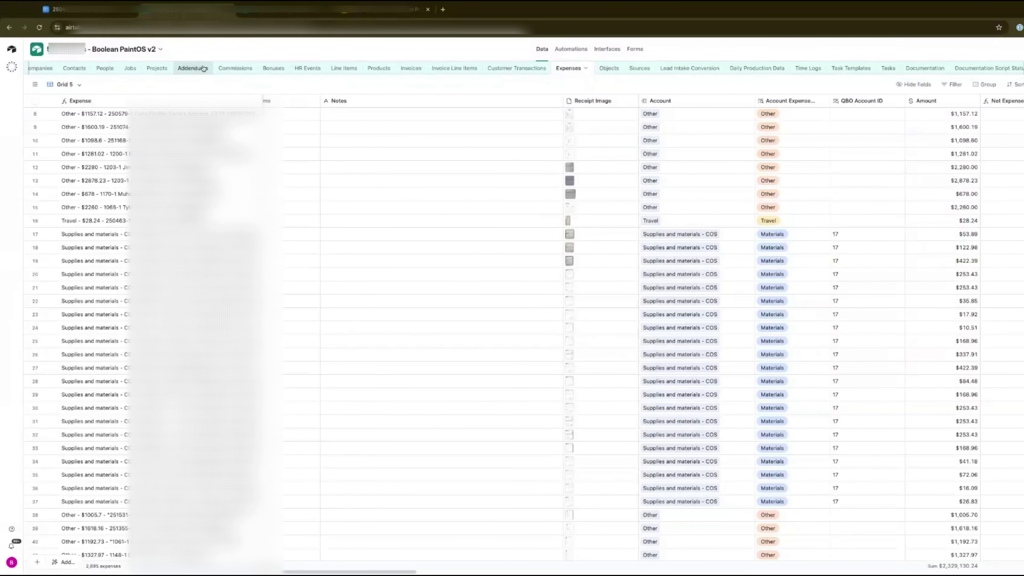
scroll(199, 70, "left", 1)
scroll(205, 69, "right", 5)
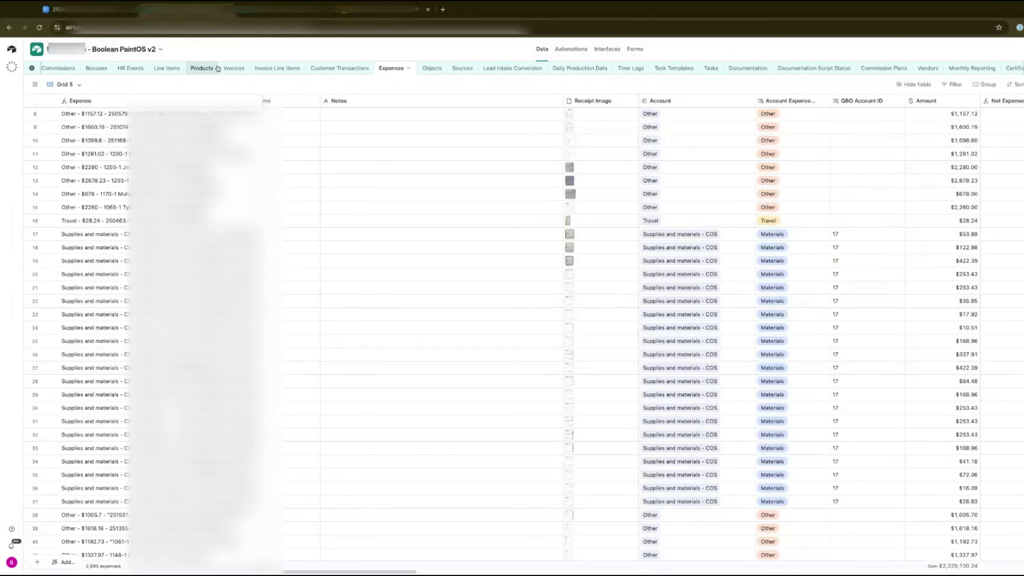
left_click(928, 69)
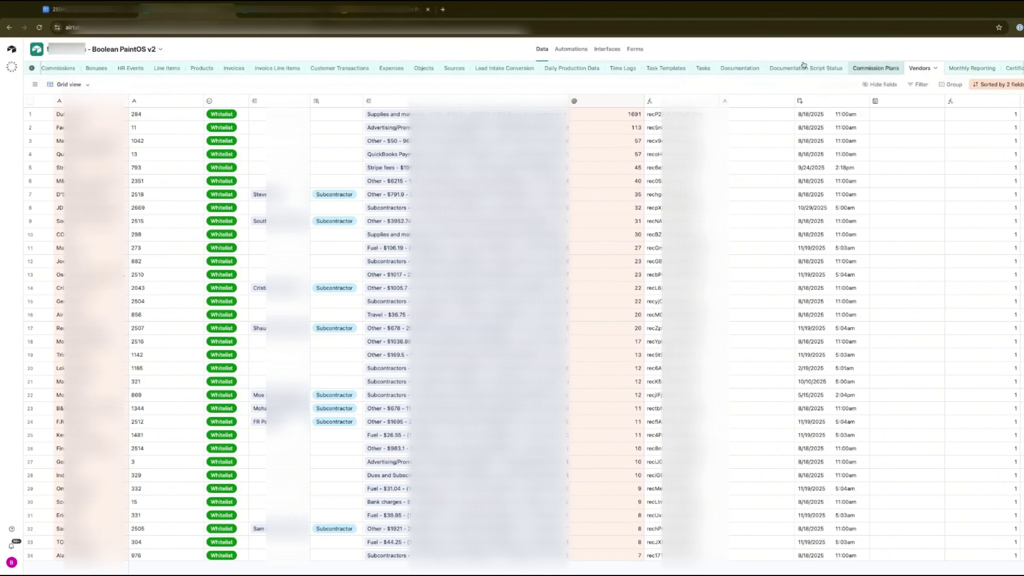